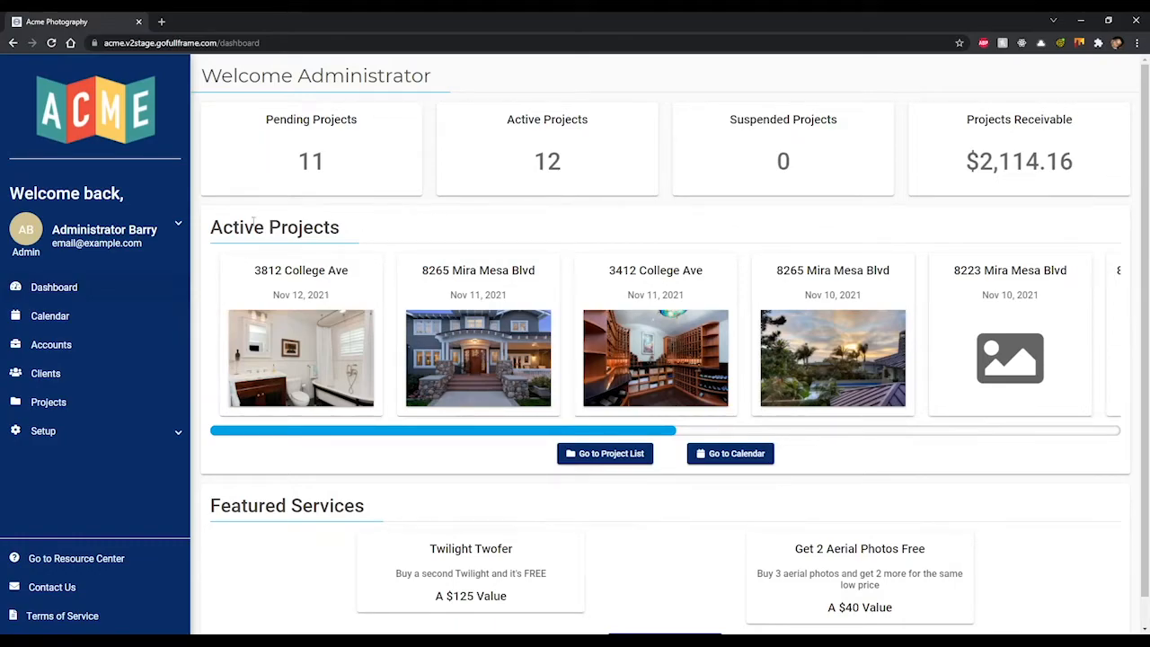
# Open the Features configuration page of the setup area.
pyautogui.click(103, 436)
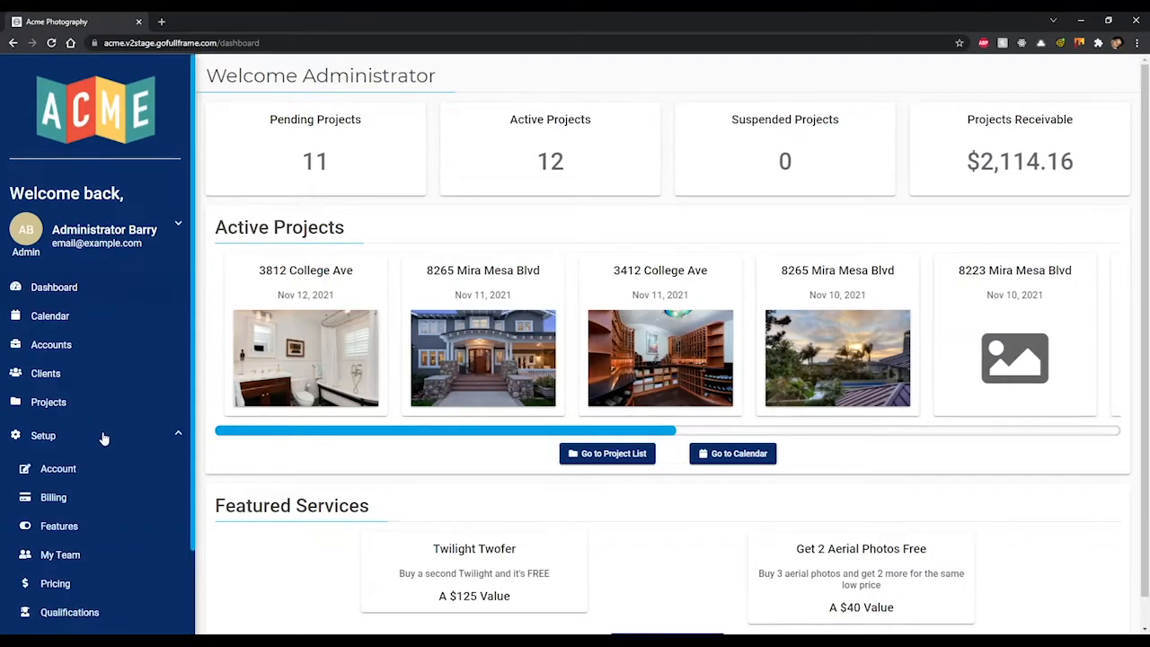
pyautogui.scroll(-2, 100, 435)
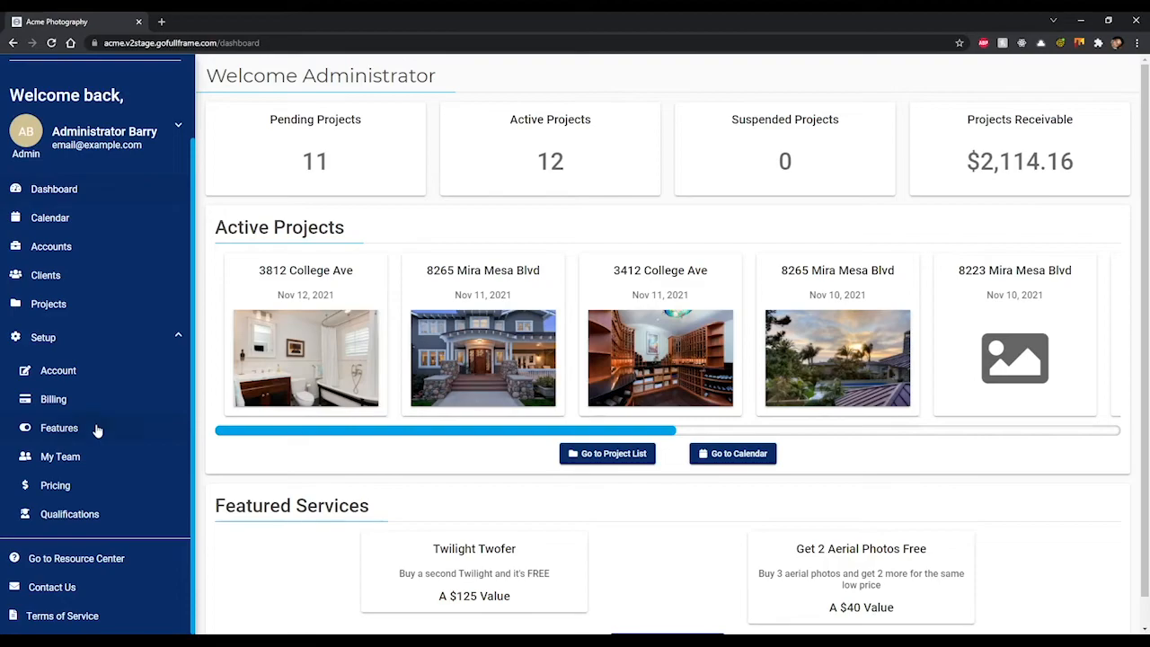
pyautogui.click(97, 429)
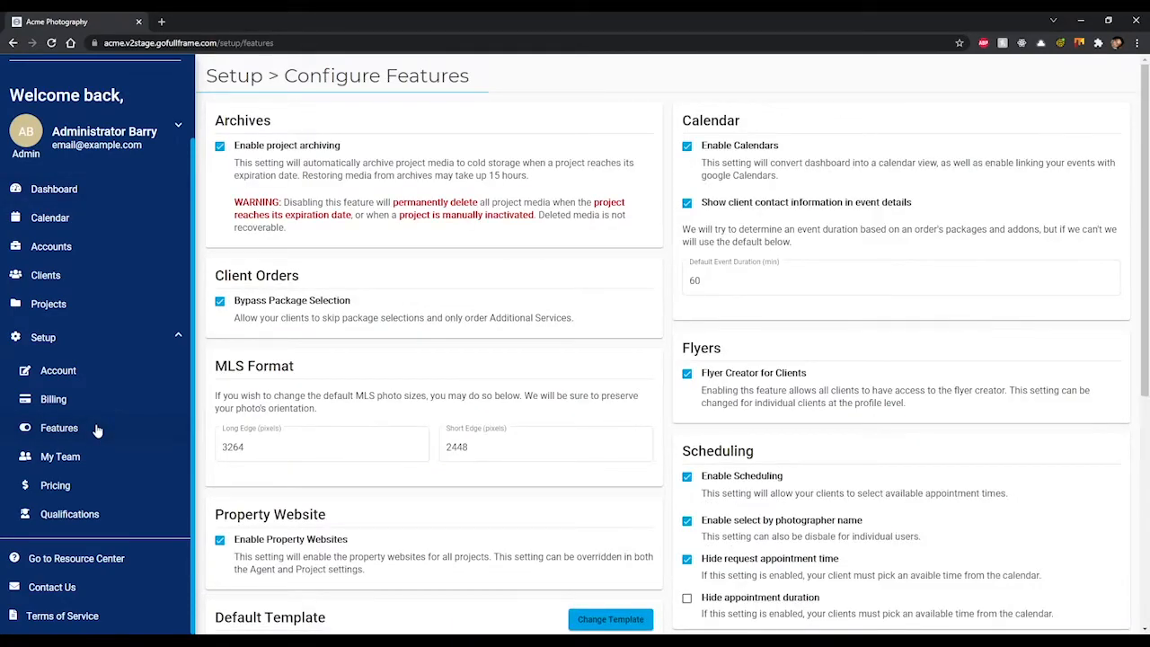
pyautogui.scroll(1, 97, 429)
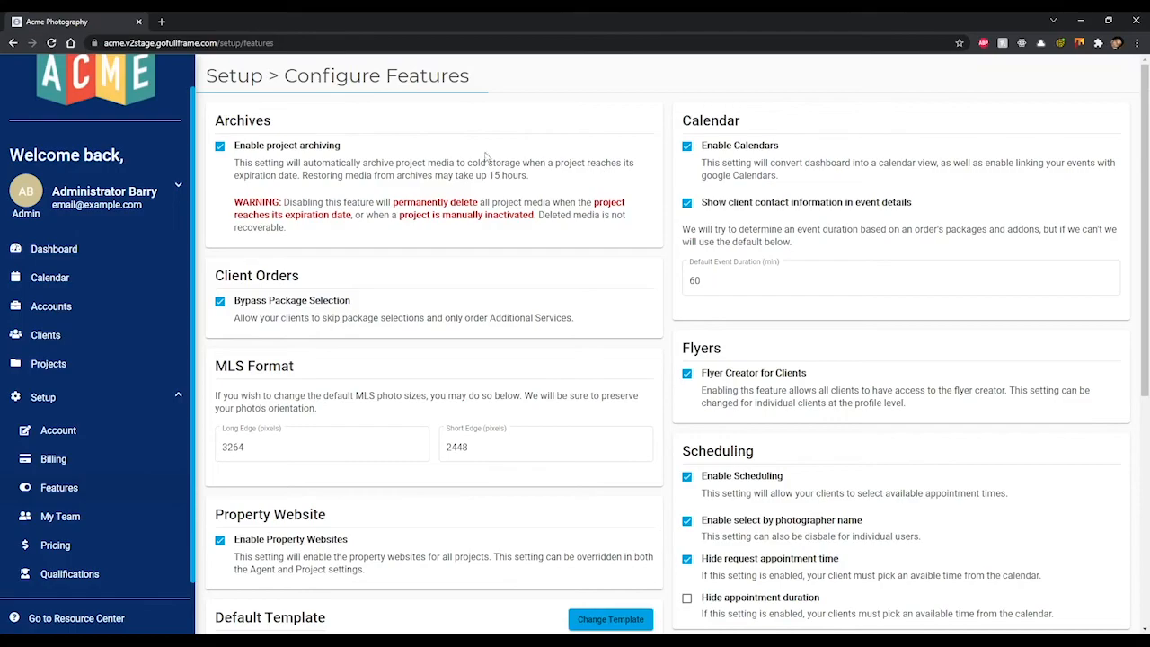
# Turn project archiving off and back on twice.
pyautogui.click(220, 147)
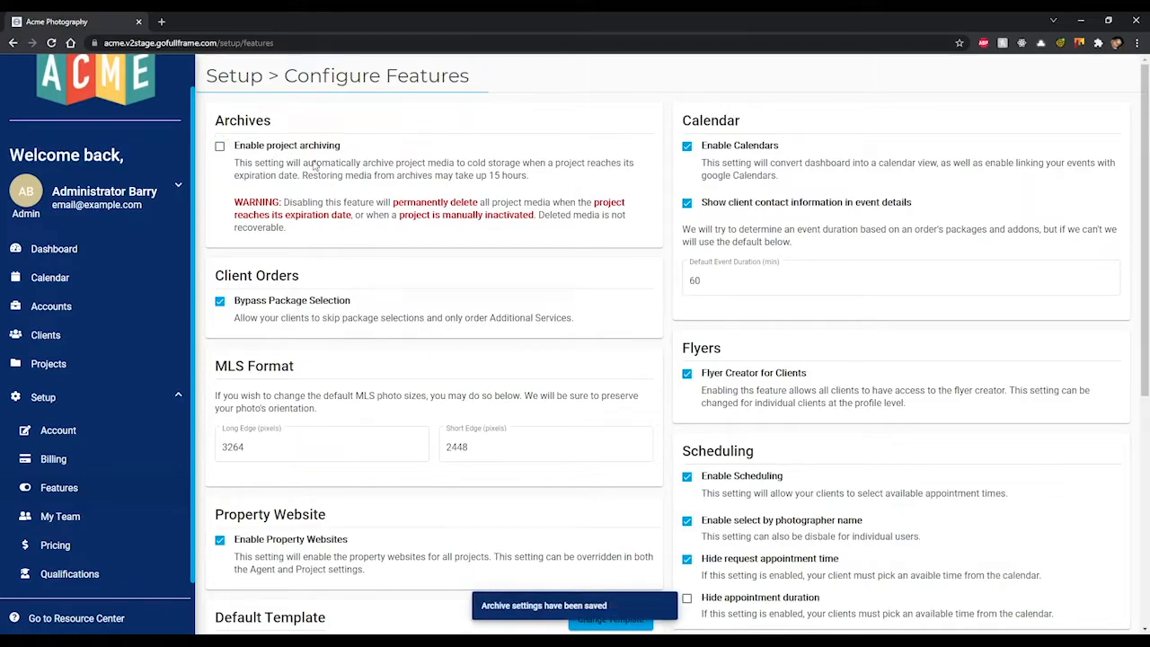
pyautogui.click(220, 148)
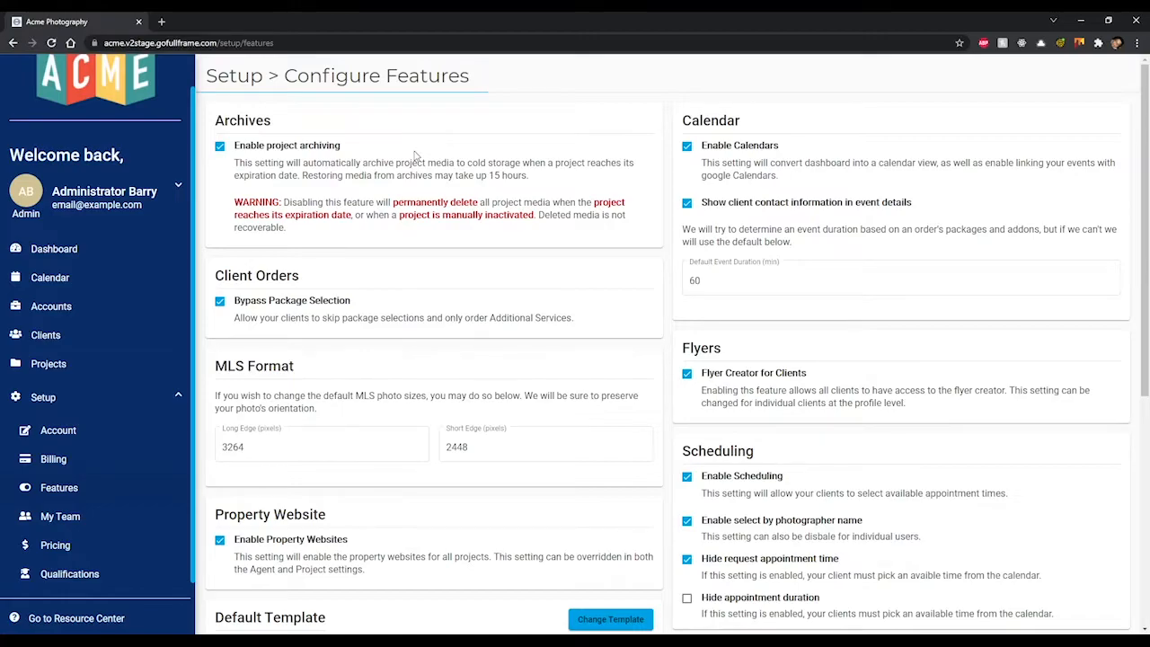
pyautogui.click(220, 147)
pyautogui.click(220, 148)
# Turn Bypass Package Selection for client orders off and back on.
pyautogui.scroll(-2, 366, 143)
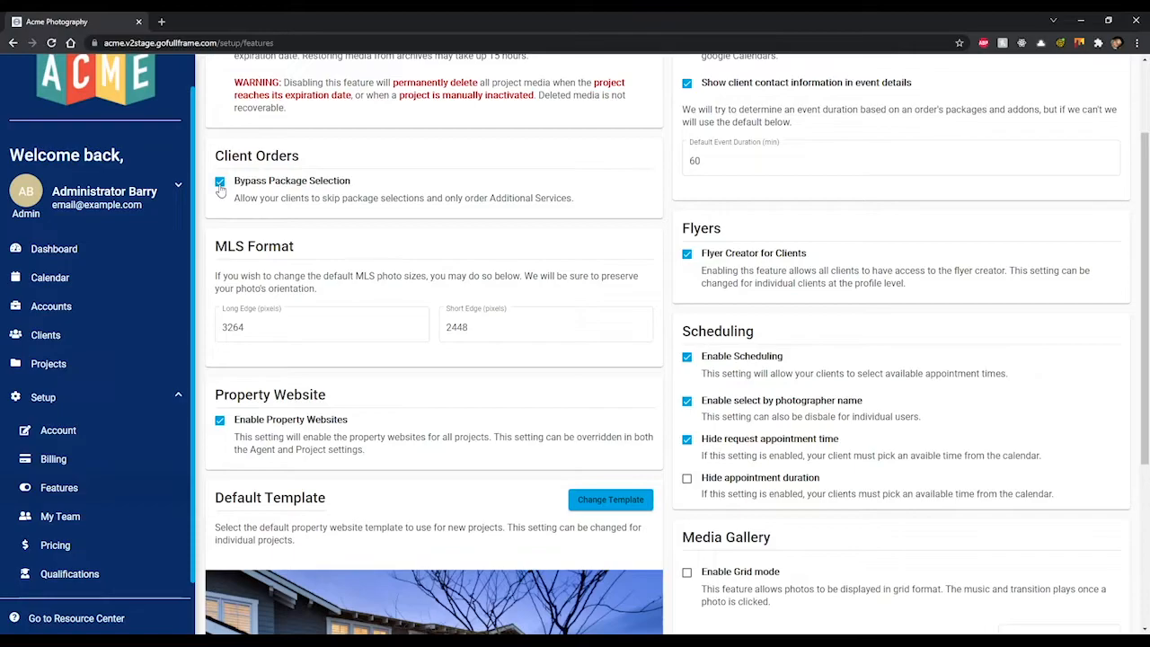
pyautogui.click(220, 183)
pyautogui.click(221, 184)
# Set the long edge of the MLS photo format to 3000 pixels.
pyautogui.scroll(-1, 406, 210)
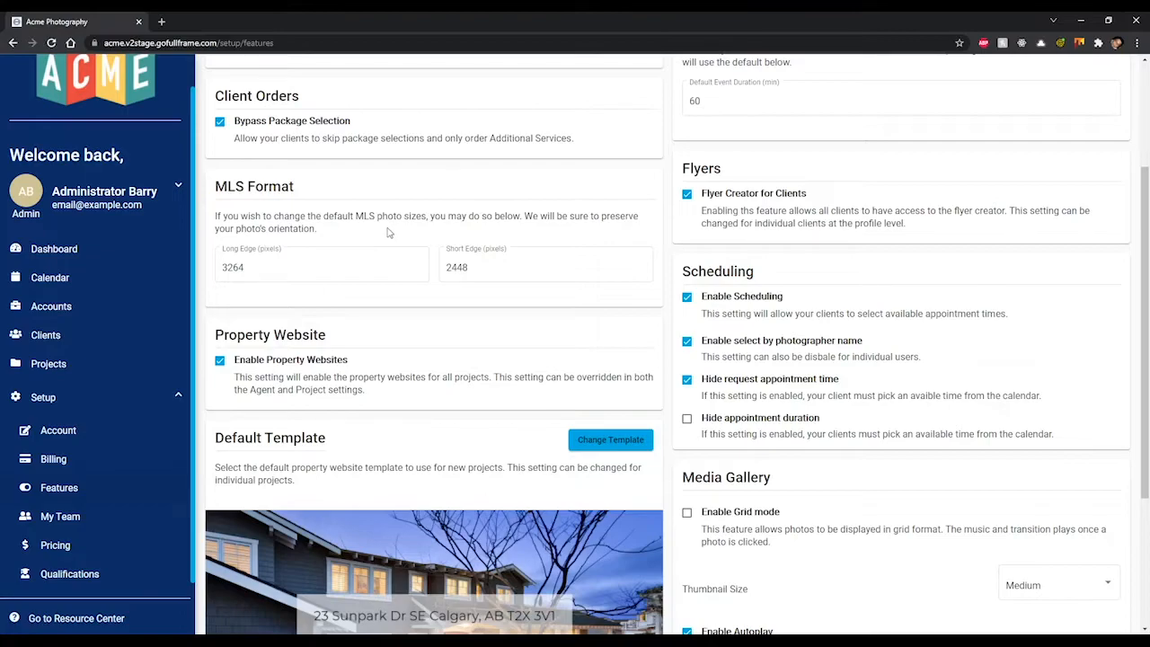
pyautogui.click(272, 256)
pyautogui.click(454, 258)
pyautogui.click(359, 256)
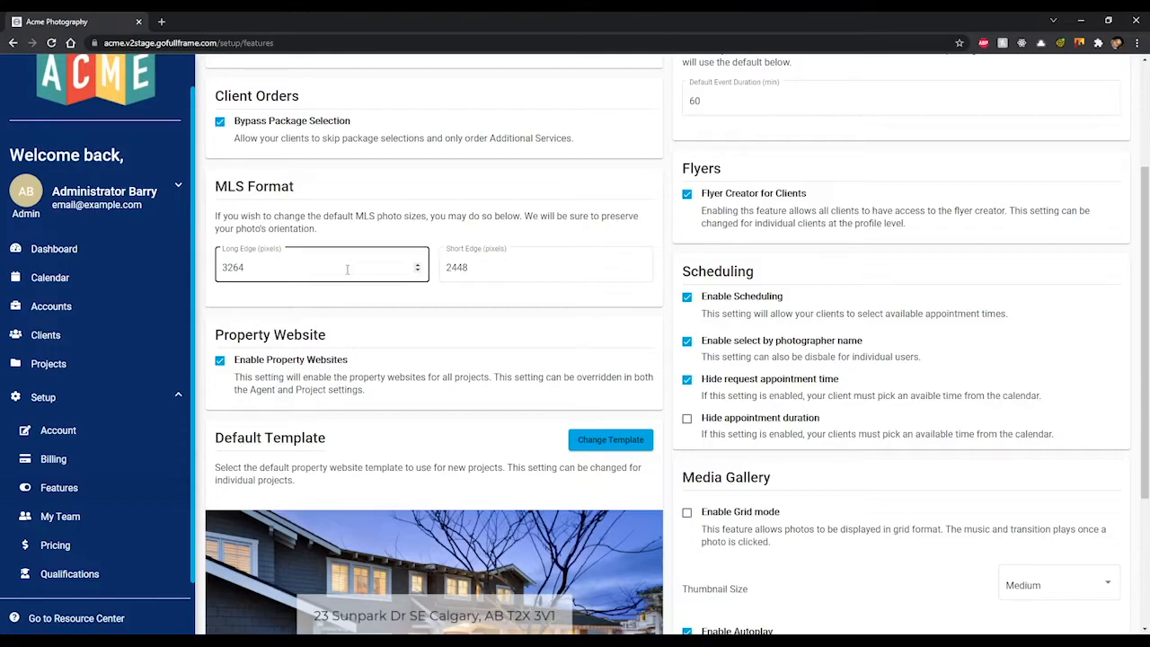
pyautogui.moveTo(347, 269); pyautogui.dragTo(205, 274)
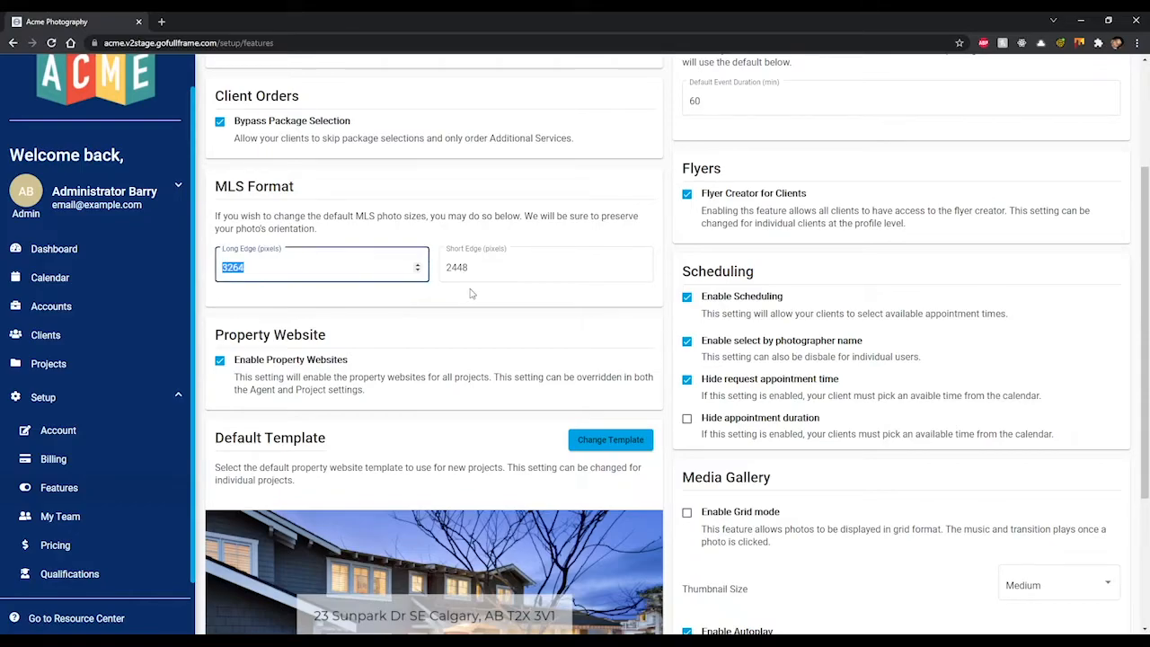
pyautogui.click(377, 262)
pyautogui.moveTo(267, 267); pyautogui.dragTo(217, 267)
pyautogui.write('3000')
# Set the short edge of the MLS photo format to 2000 pixels.
pyautogui.click(474, 267)
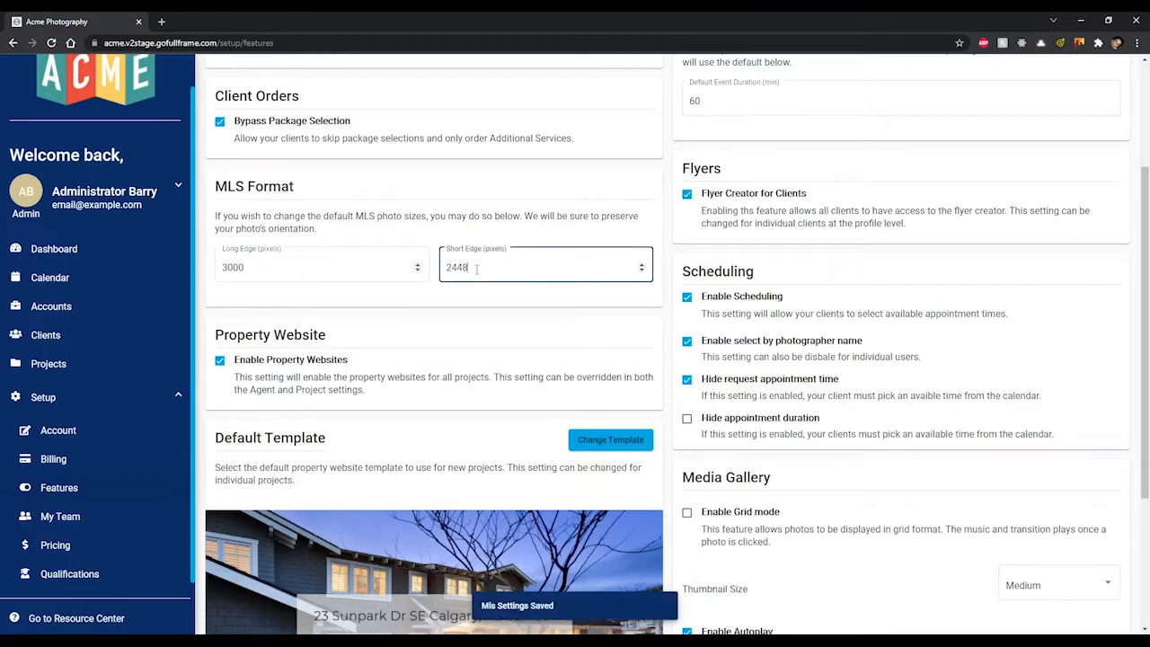
pyautogui.moveTo(484, 269); pyautogui.dragTo(444, 269)
pyautogui.write('2200')
pyautogui.write('0')
pyautogui.hotkey('shift', 'Tab')
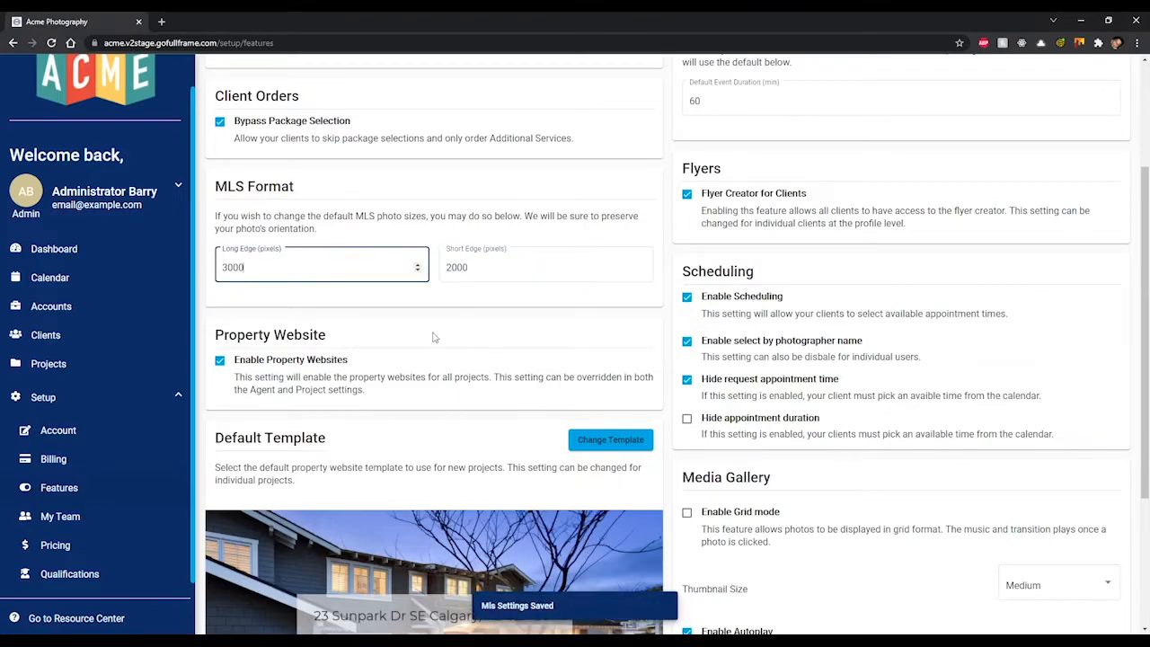
# Turn property websites for all projects off and back on twice.
pyautogui.scroll(-2, 441, 264)
pyautogui.click(429, 233)
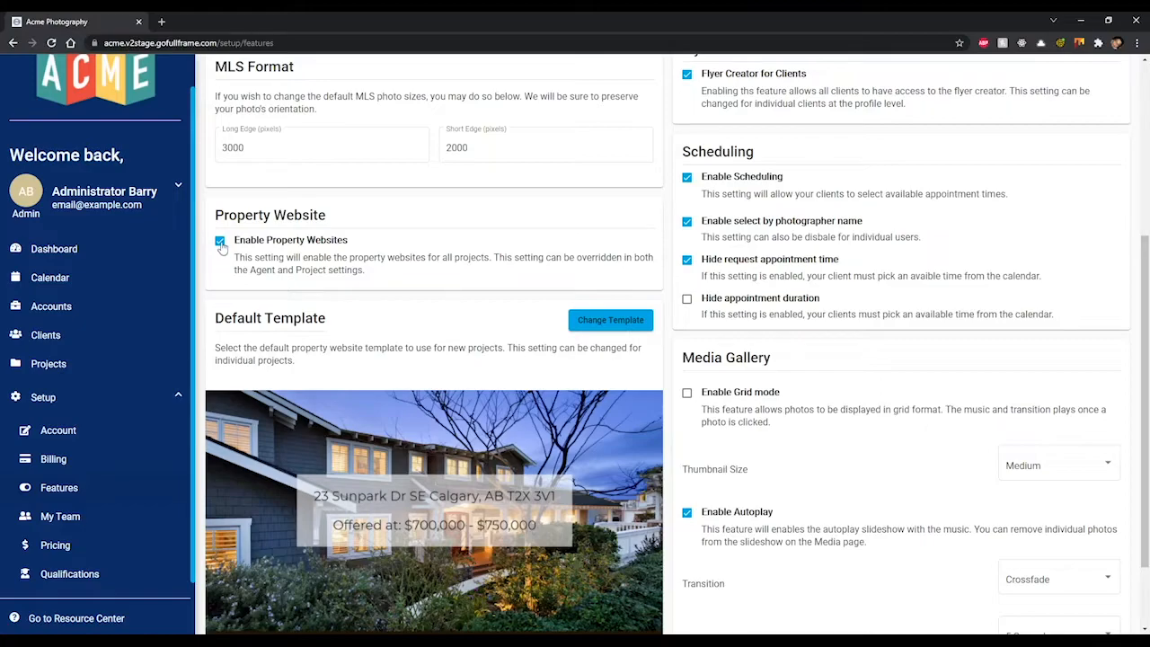
pyautogui.click(220, 241)
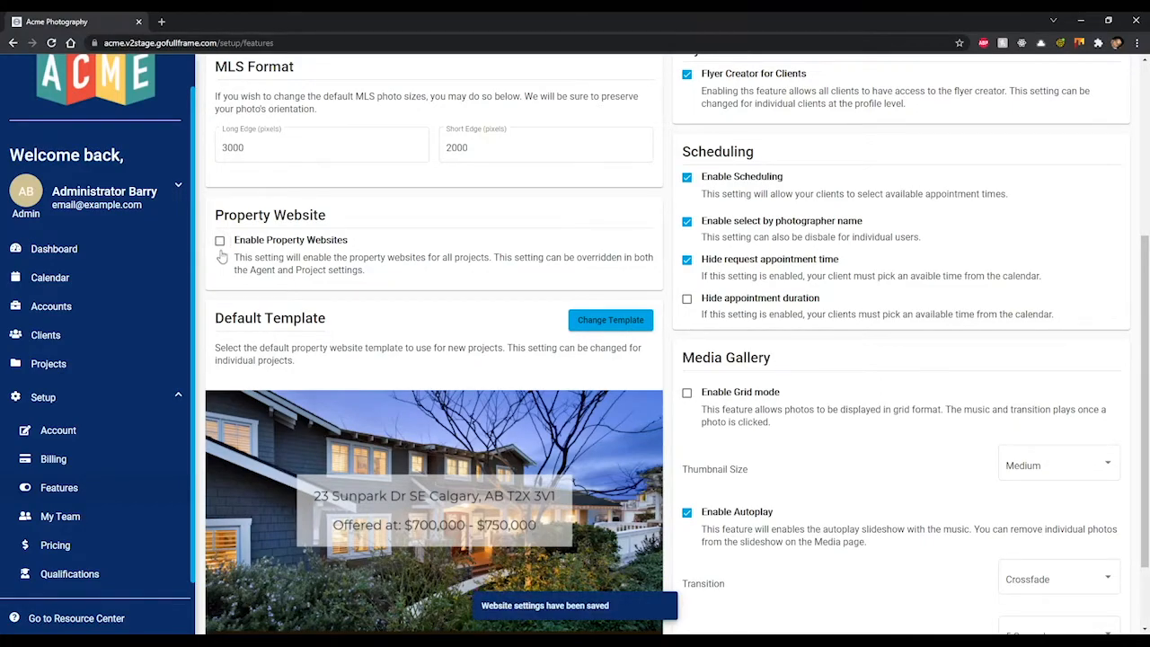
pyautogui.click(220, 243)
pyautogui.click(220, 242)
pyautogui.click(220, 242)
# Change the default property website template to White-Modern.
pyautogui.scroll(-1, 404, 265)
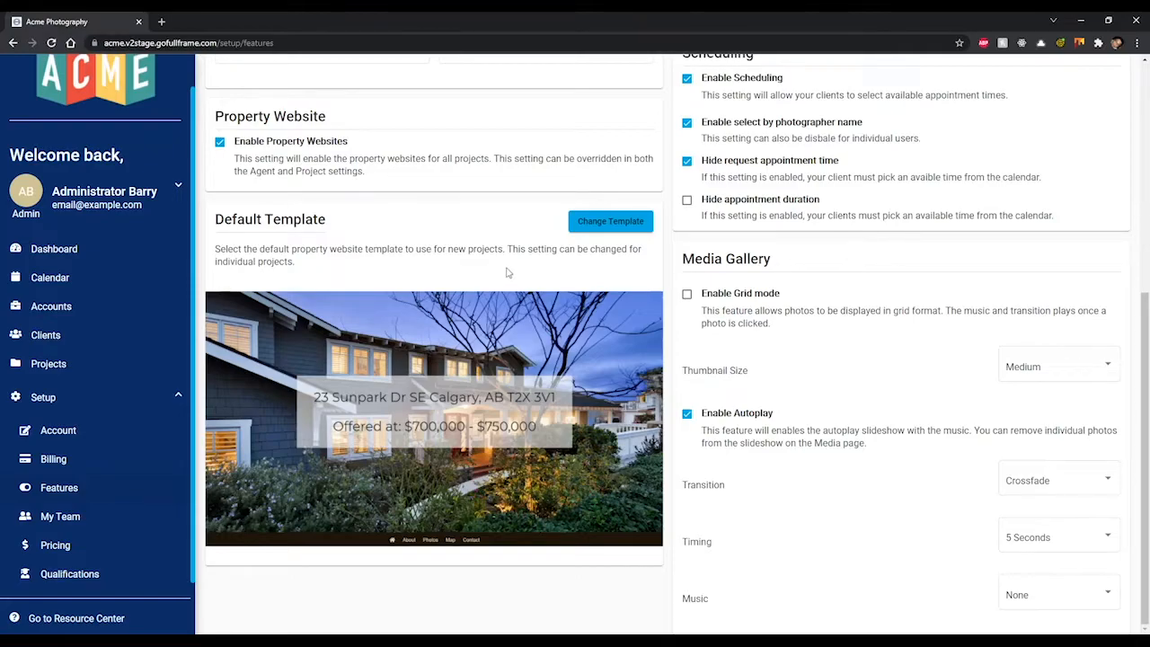
pyautogui.click(610, 222)
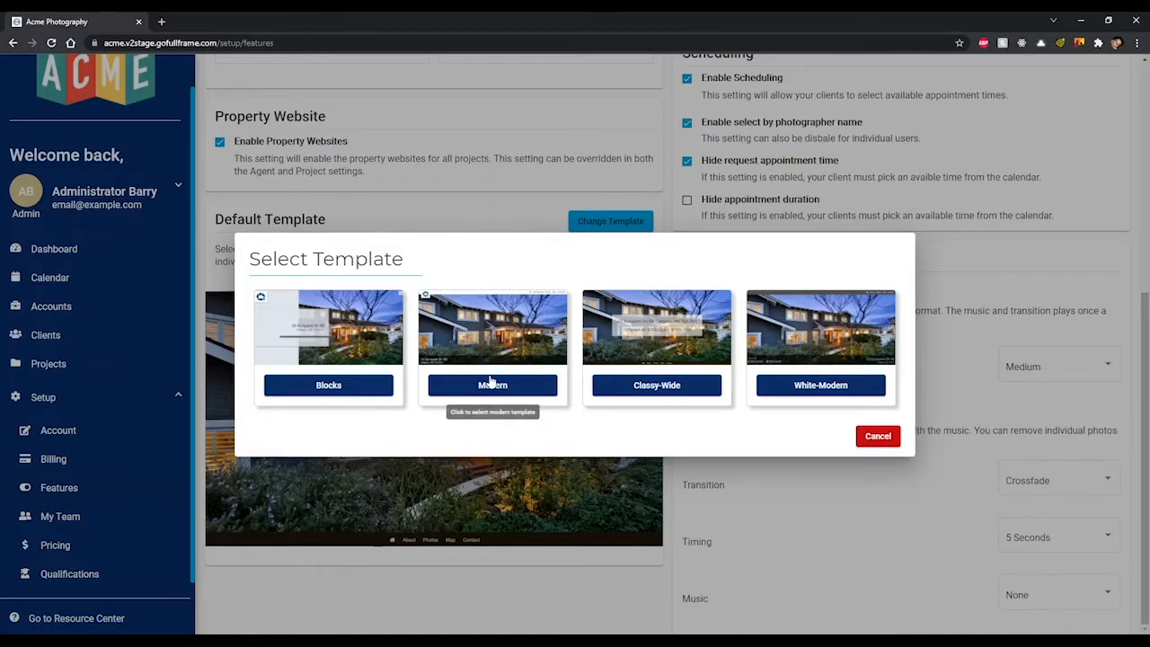
pyautogui.click(796, 385)
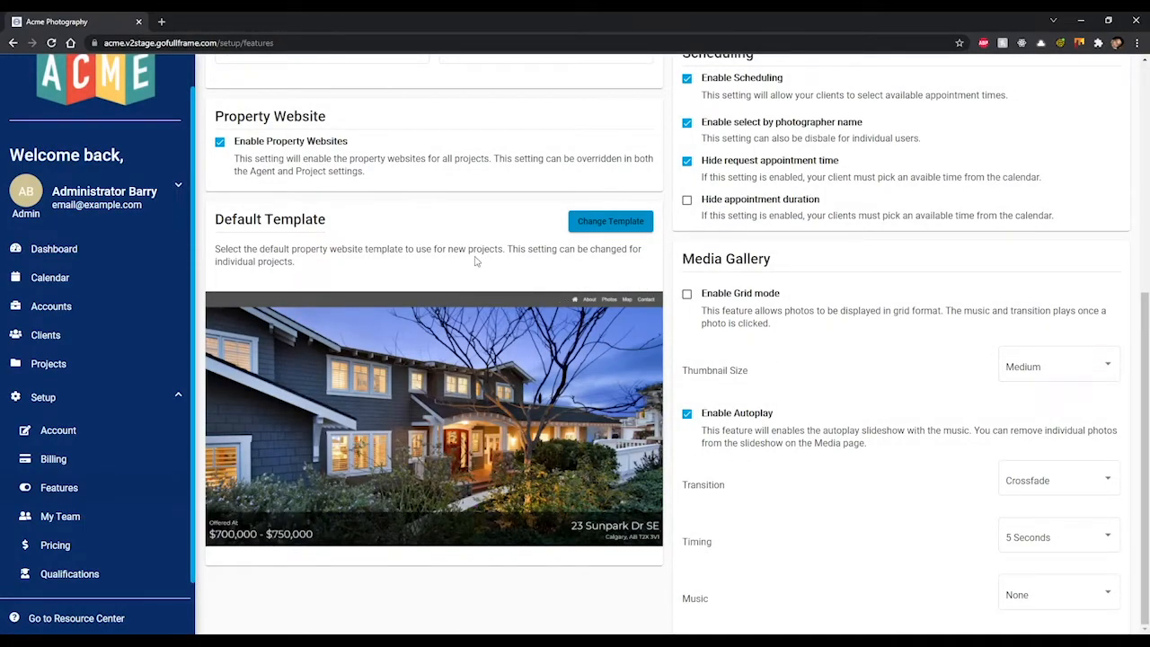
pyautogui.click(582, 226)
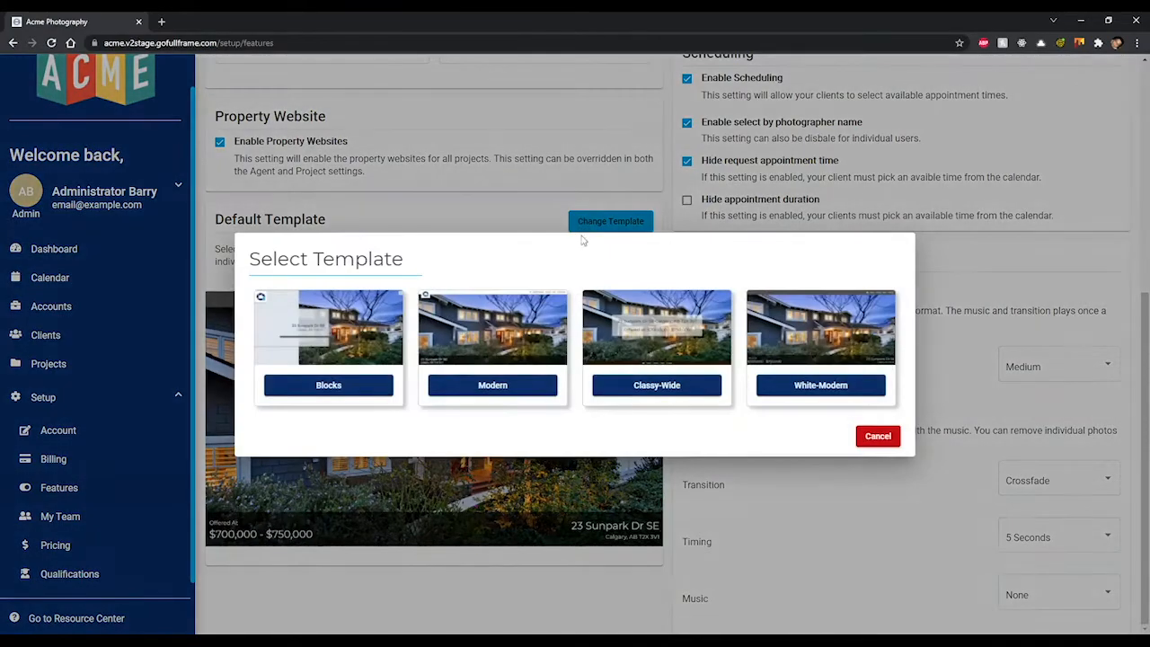
pyautogui.click(879, 438)
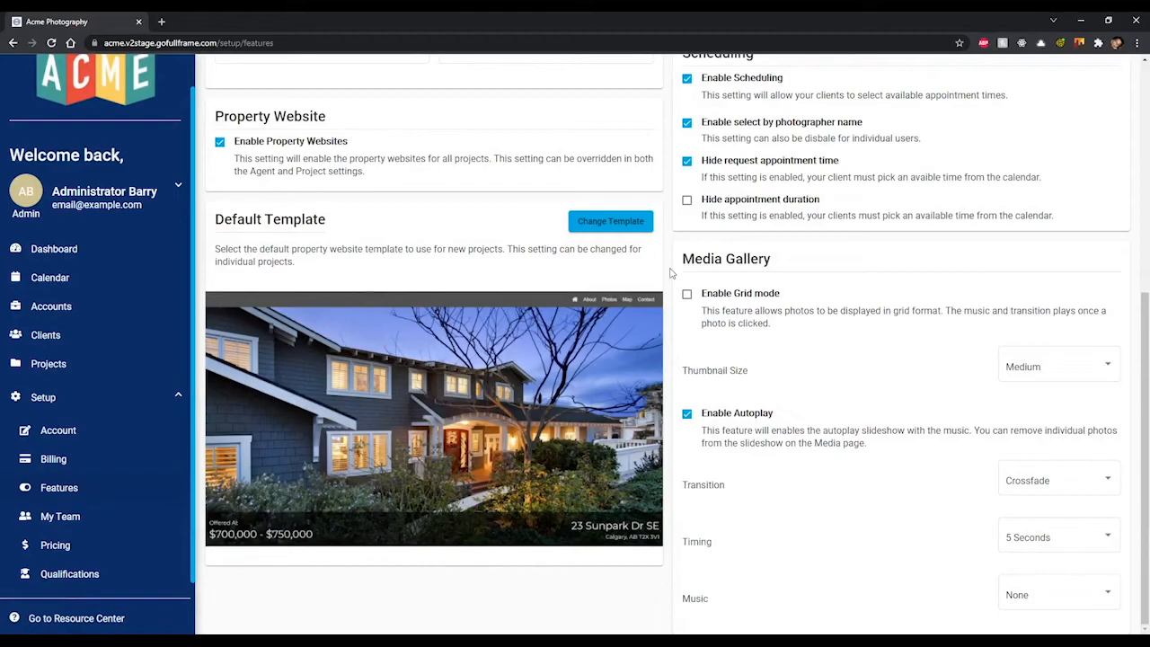
# Set the calendar's default event duration to 90 minutes and return it to 60 minutes.
pyautogui.scroll(5, 669, 273)
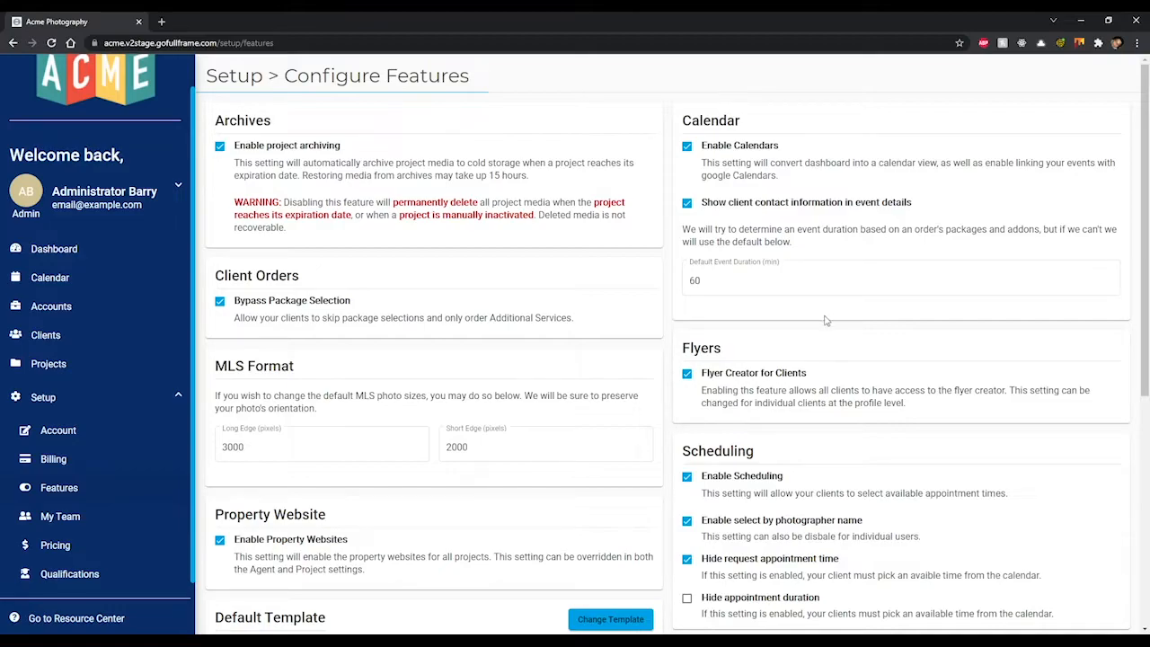
pyautogui.doubleClick(783, 279)
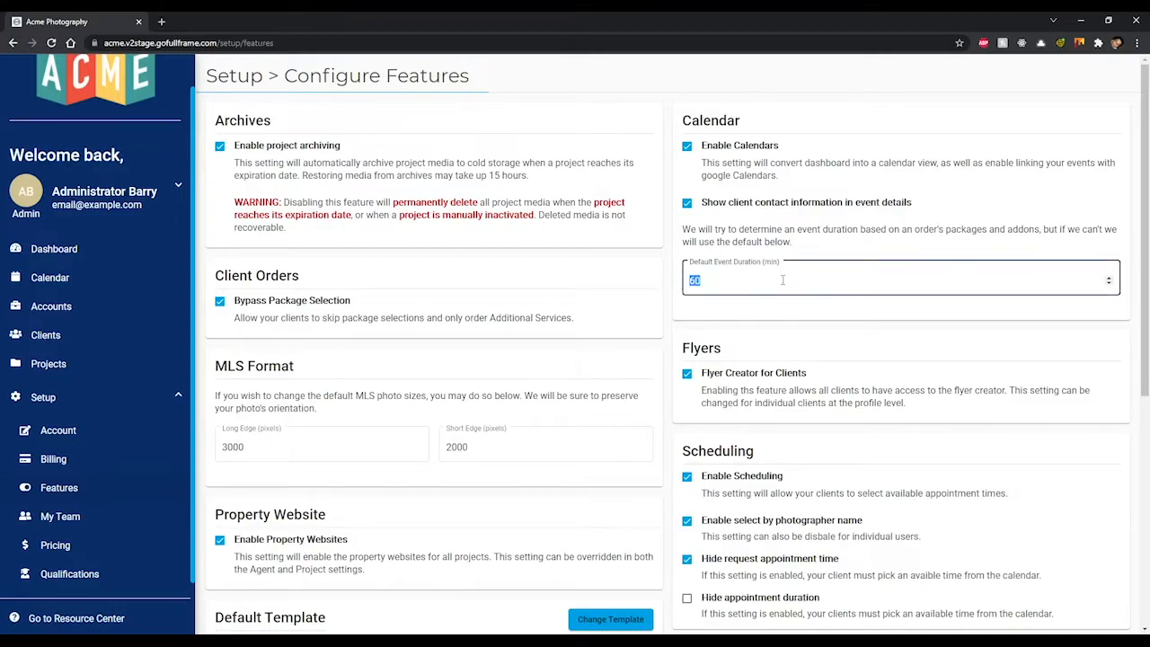
pyautogui.write('90')
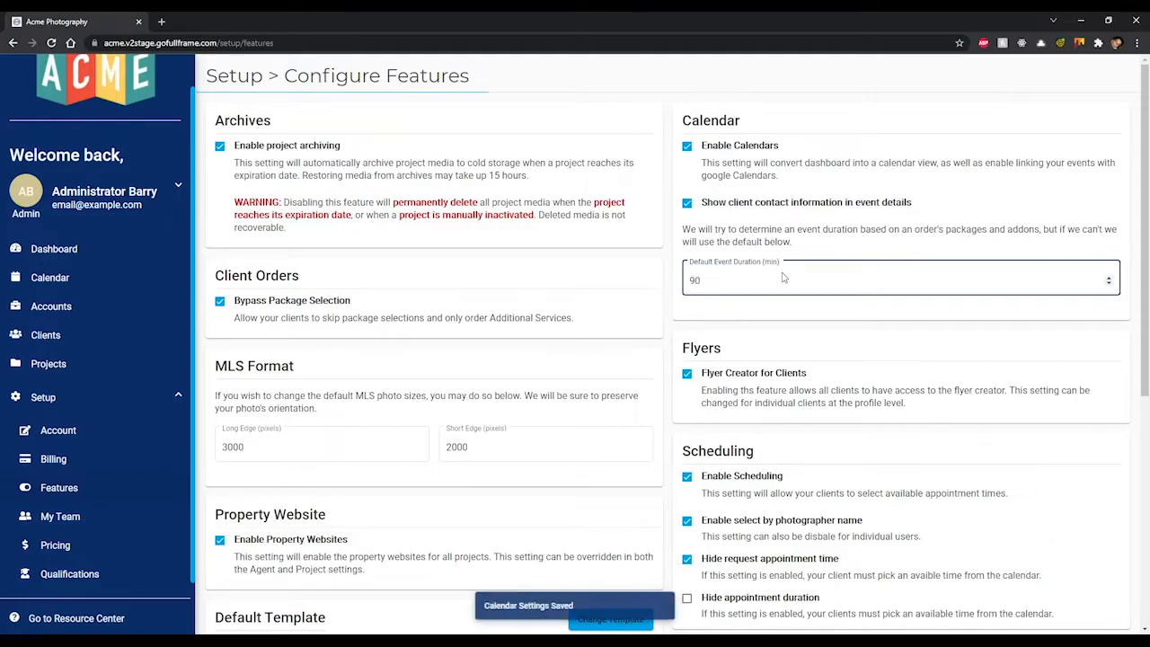
pyautogui.click(791, 311)
pyautogui.doubleClick(796, 281)
pyautogui.write('60')
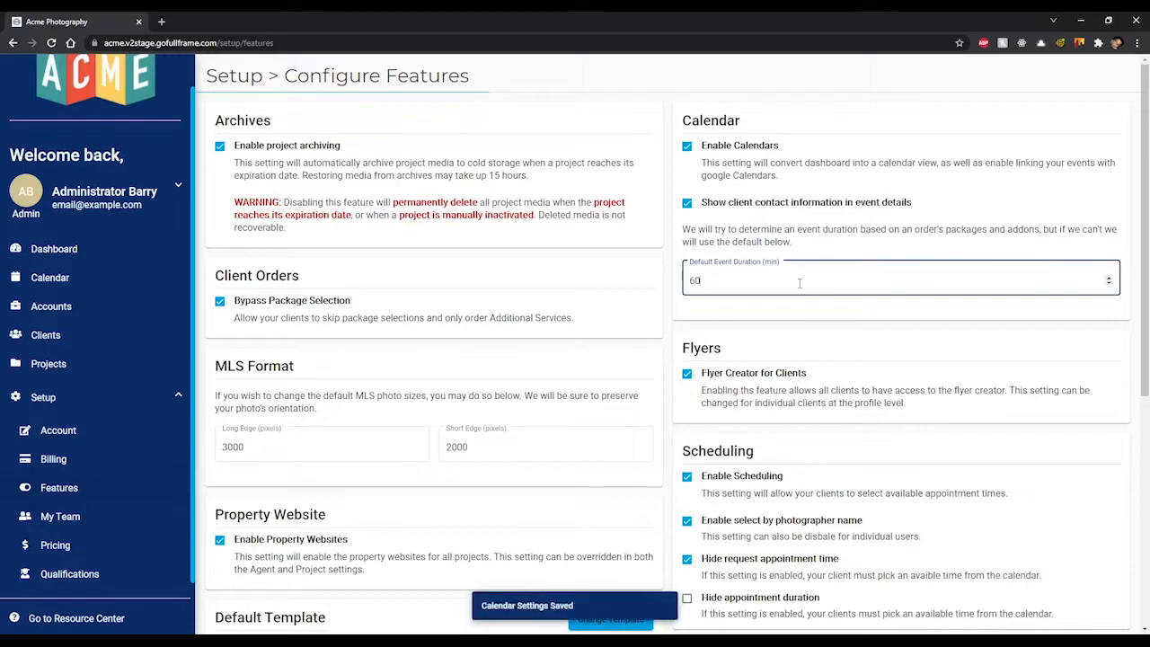
pyautogui.click(794, 314)
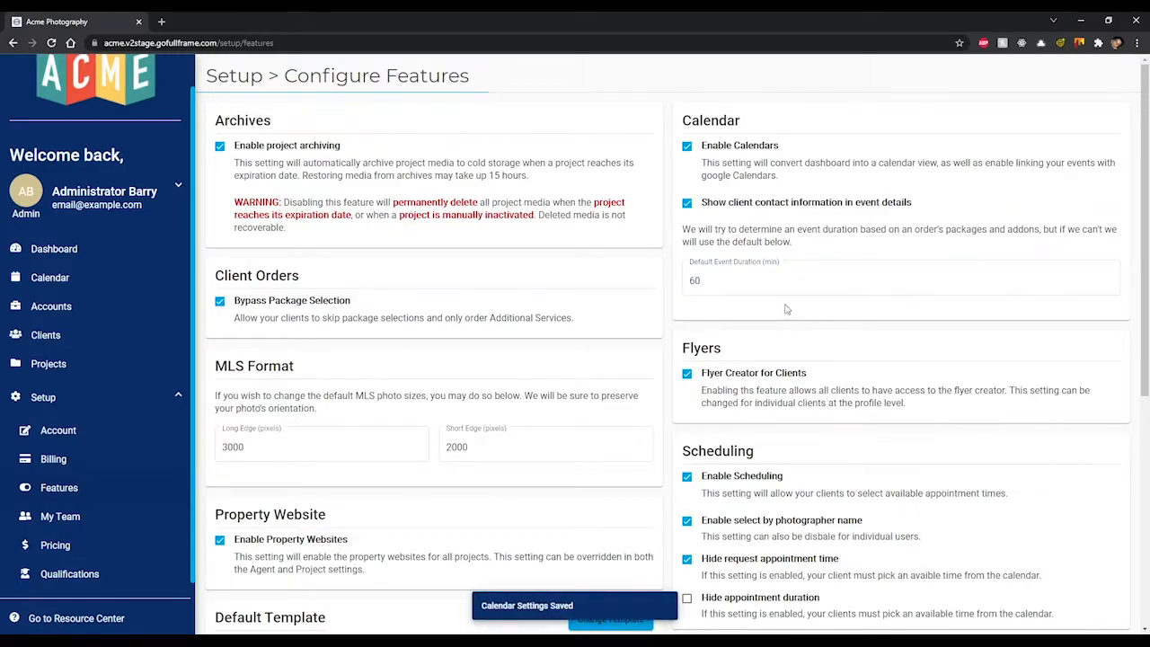
# Turn the flyer creator for clients off and back on.
pyautogui.scroll(-2, 787, 305)
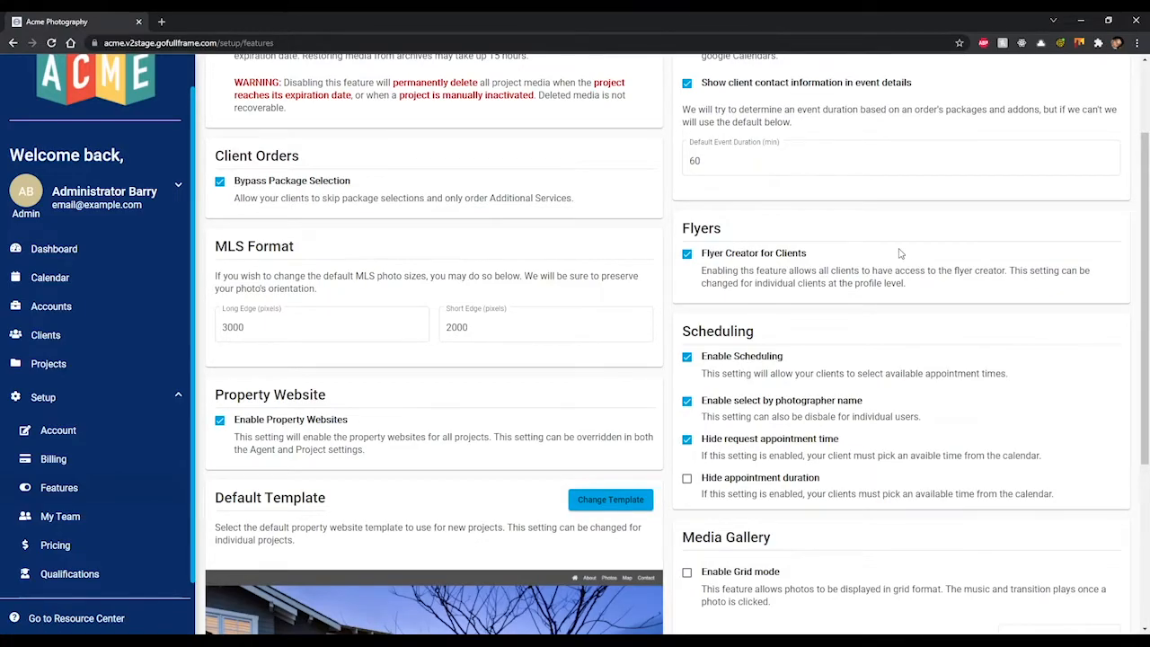
pyautogui.click(687, 256)
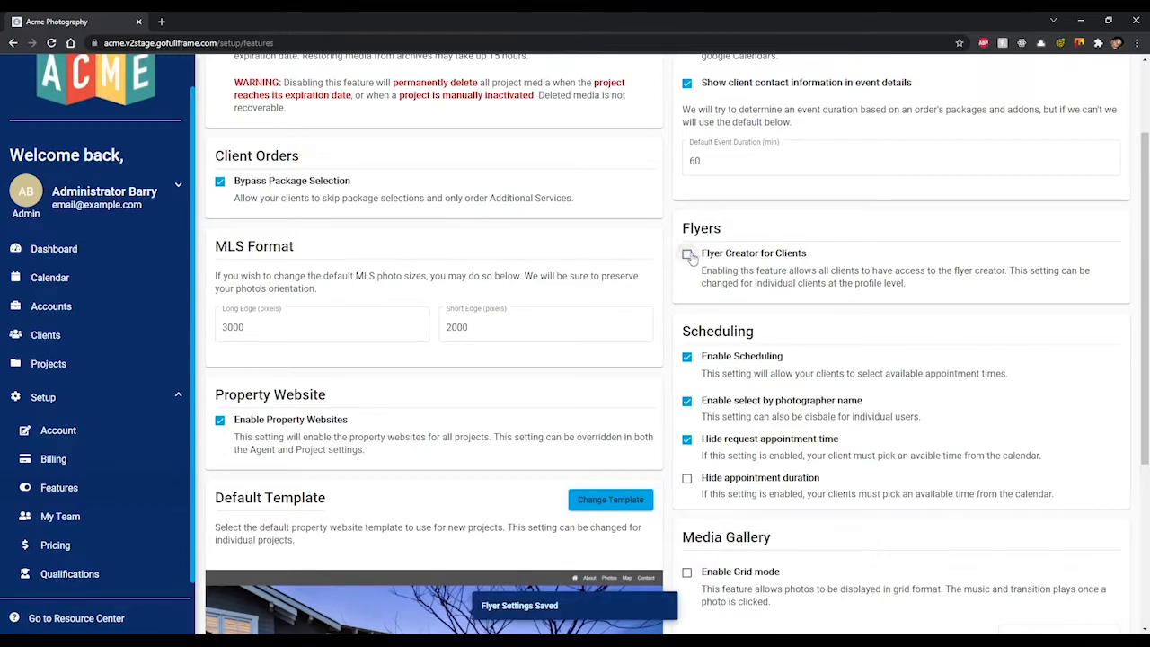
pyautogui.click(688, 256)
# Turn scheduling, selection by photographer name and hiding of the request appointment time off and back on, one after another.
pyautogui.scroll(-1, 808, 279)
pyautogui.scroll(-1, 808, 278)
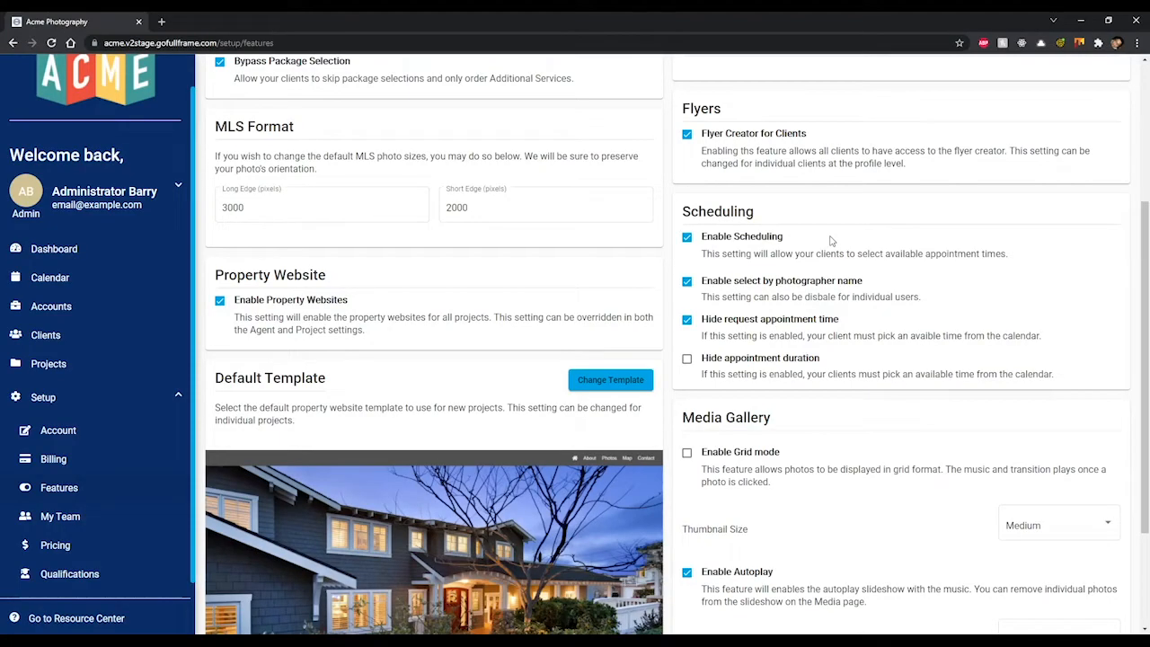
pyautogui.click(688, 244)
pyautogui.click(688, 244)
pyautogui.click(687, 283)
pyautogui.click(687, 283)
pyautogui.click(688, 324)
pyautogui.click(687, 323)
# Enable grid mode for the media gallery and try the Large and Small thumbnail sizes before returning to Medium.
pyautogui.scroll(-2, 840, 382)
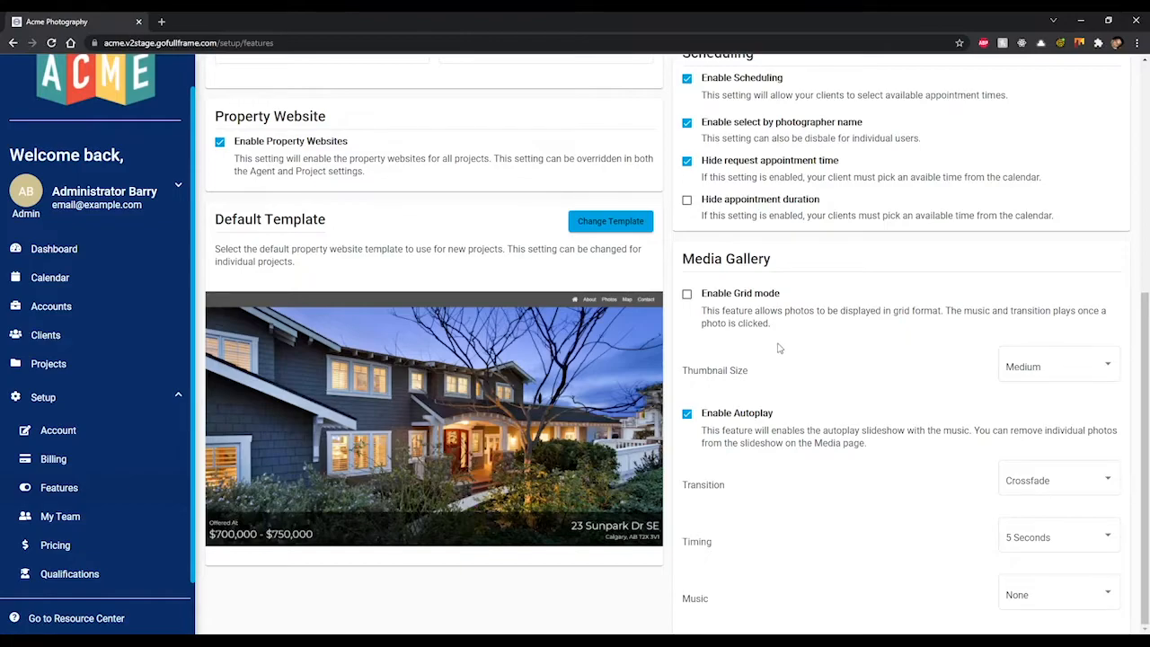
pyautogui.click(688, 294)
pyautogui.click(1058, 370)
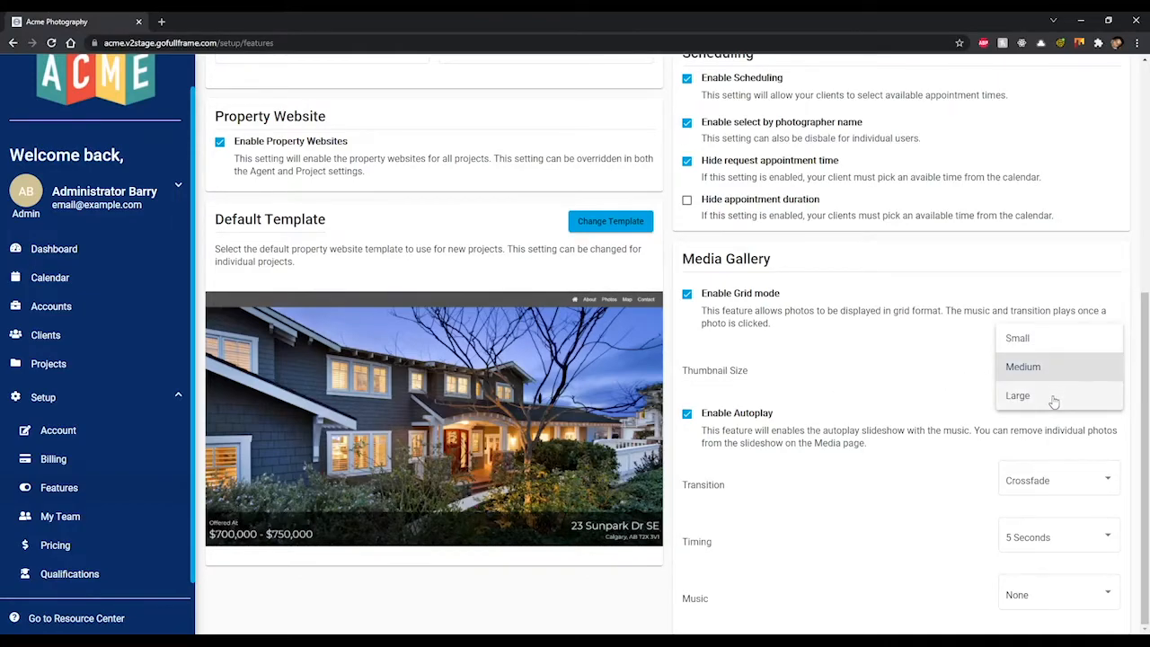
pyautogui.click(1054, 397)
pyautogui.click(1057, 370)
pyautogui.click(1059, 336)
pyautogui.click(921, 359)
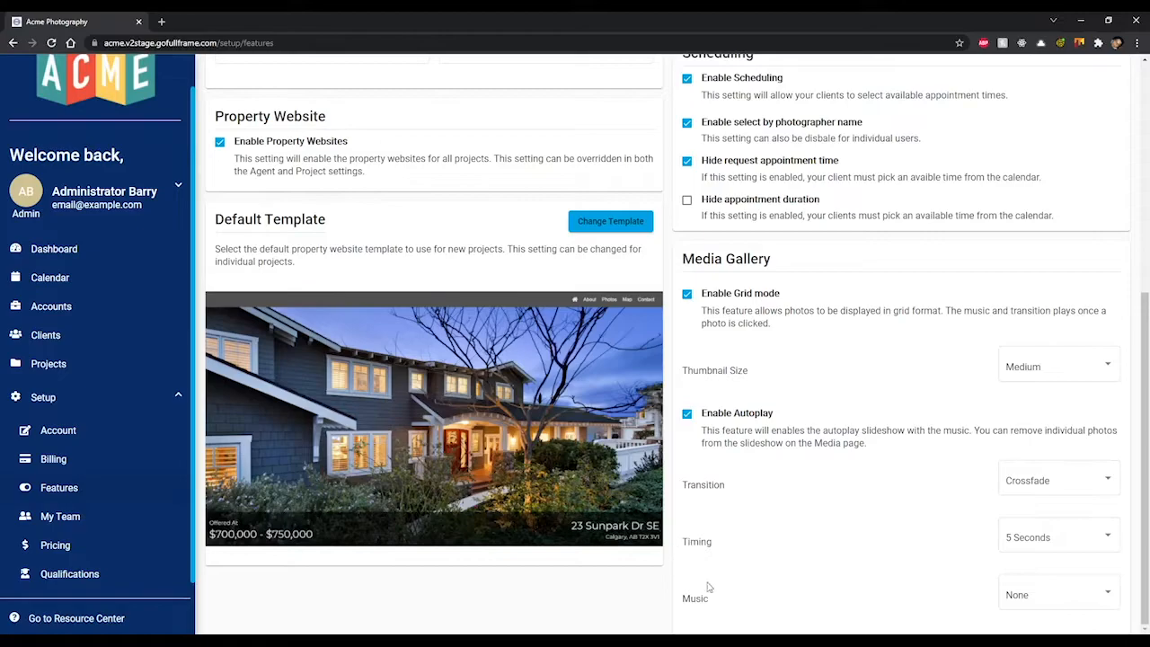
# Switch the slideshow transition to Slide and back to Crossfade.
pyautogui.click(1035, 486)
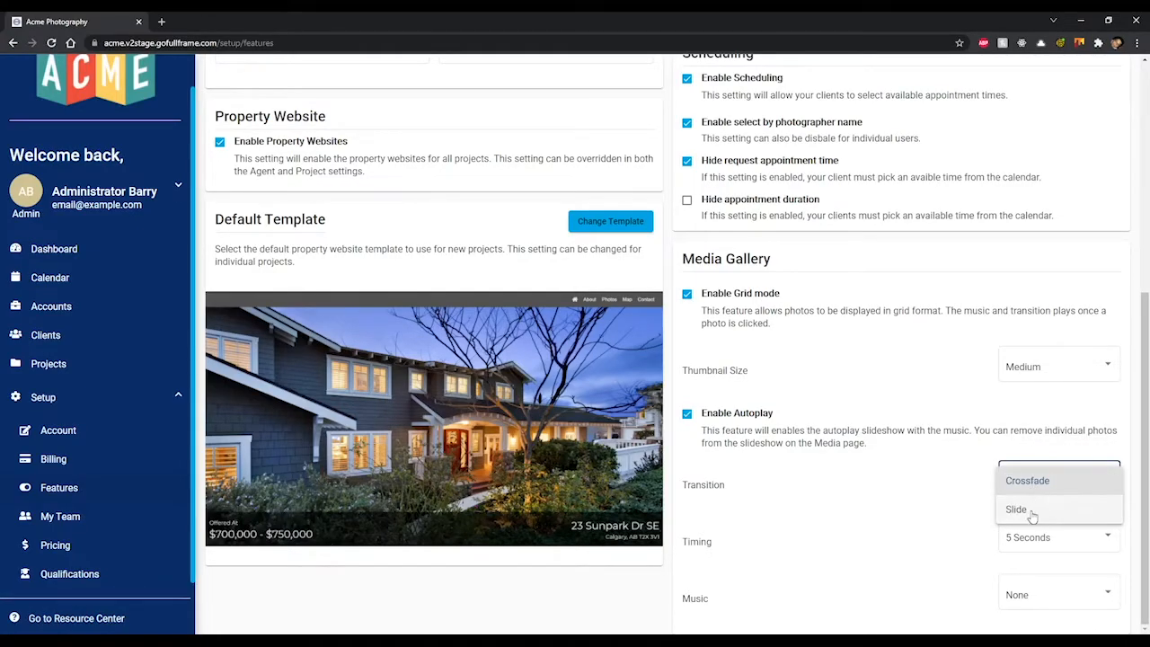
pyautogui.click(1032, 514)
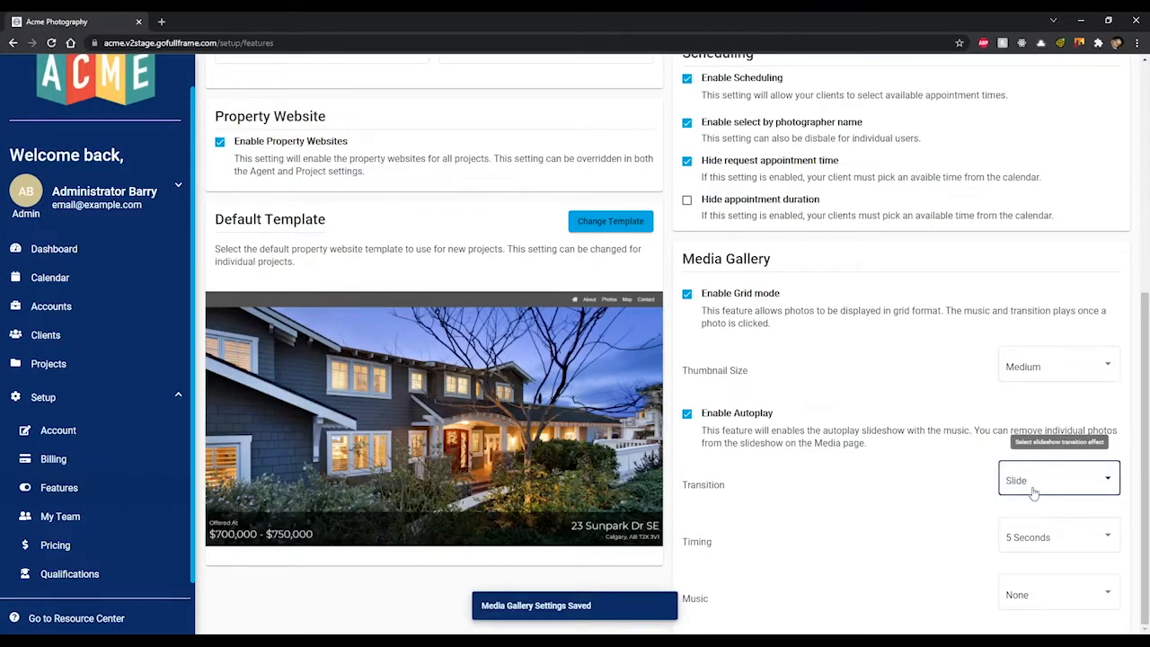
pyautogui.click(1033, 490)
pyautogui.click(1037, 454)
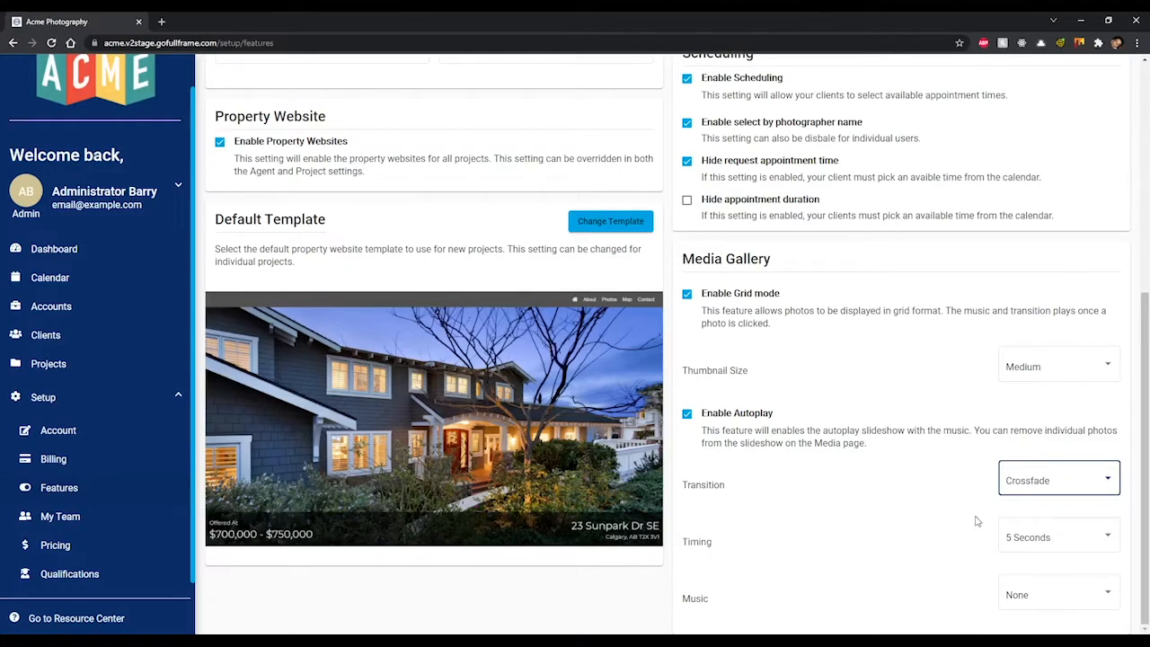
# Set the slideshow timing to 10 seconds and return it to 5 seconds.
pyautogui.click(1033, 539)
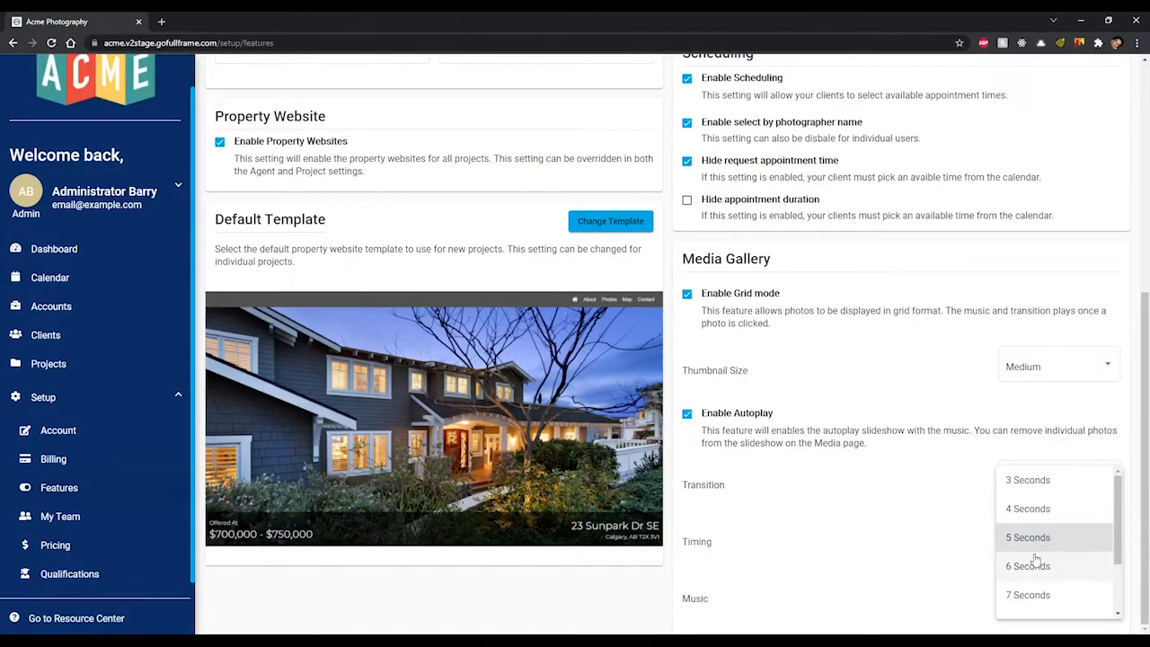
pyautogui.scroll(-2, 1035, 559)
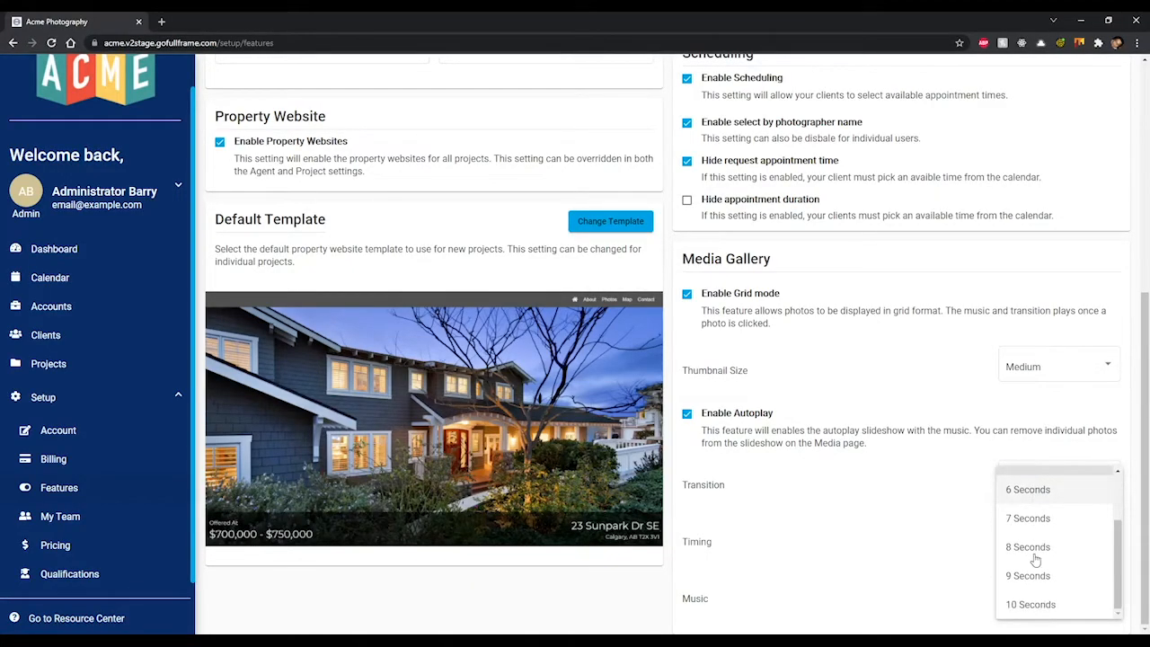
pyautogui.click(1042, 605)
pyautogui.click(1056, 539)
pyautogui.scroll(1, 1050, 503)
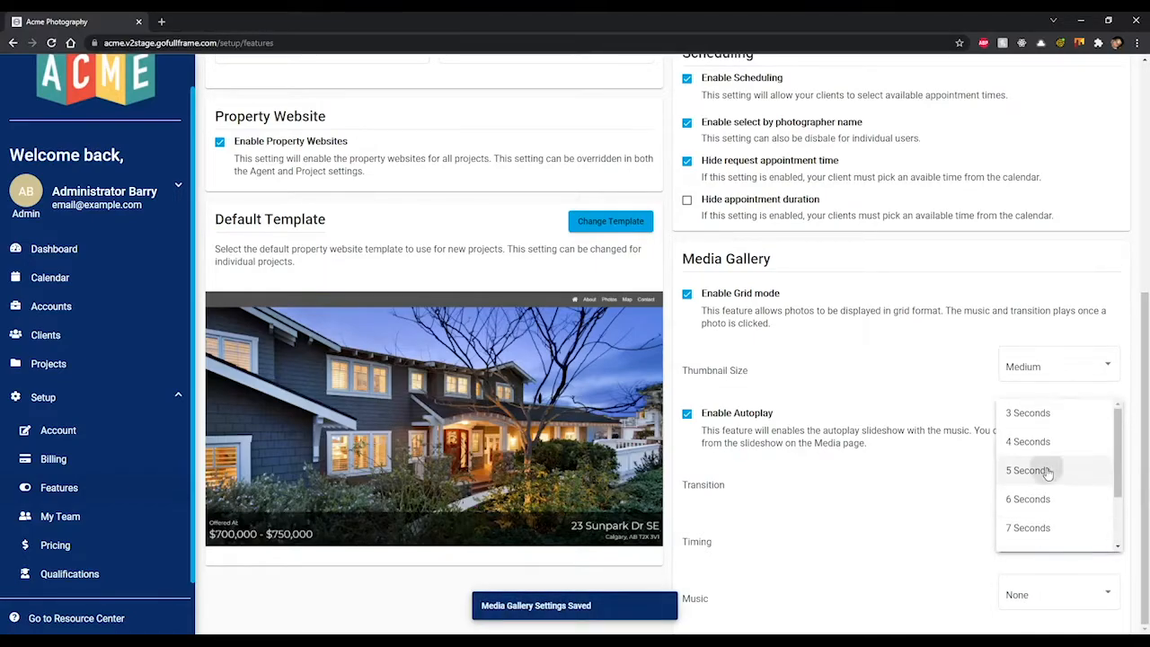
pyautogui.click(1034, 413)
# Choose Feng Shui as the slideshow music and set the music back to None.
pyautogui.click(1045, 600)
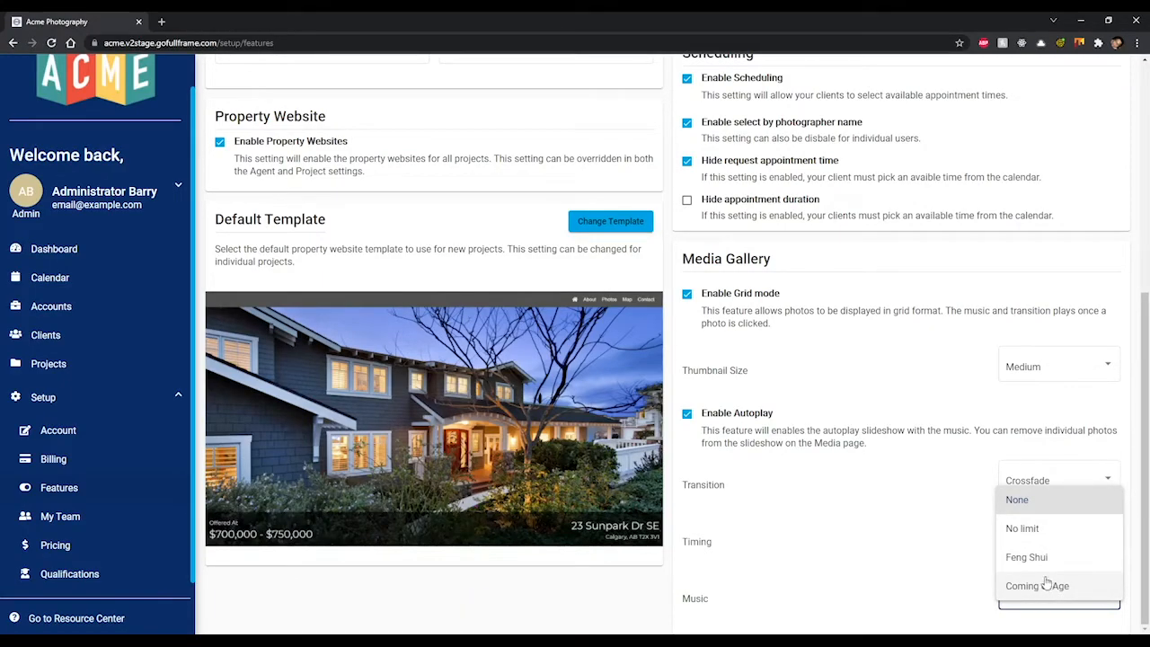
pyautogui.click(1034, 557)
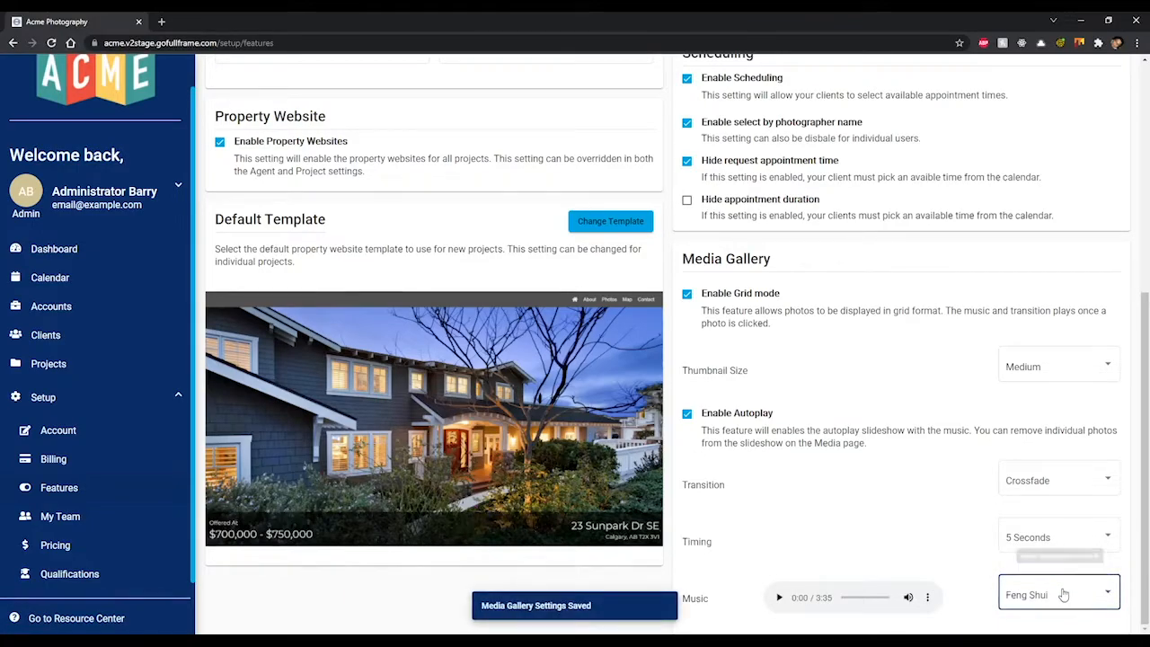
pyautogui.click(1063, 595)
pyautogui.click(1024, 505)
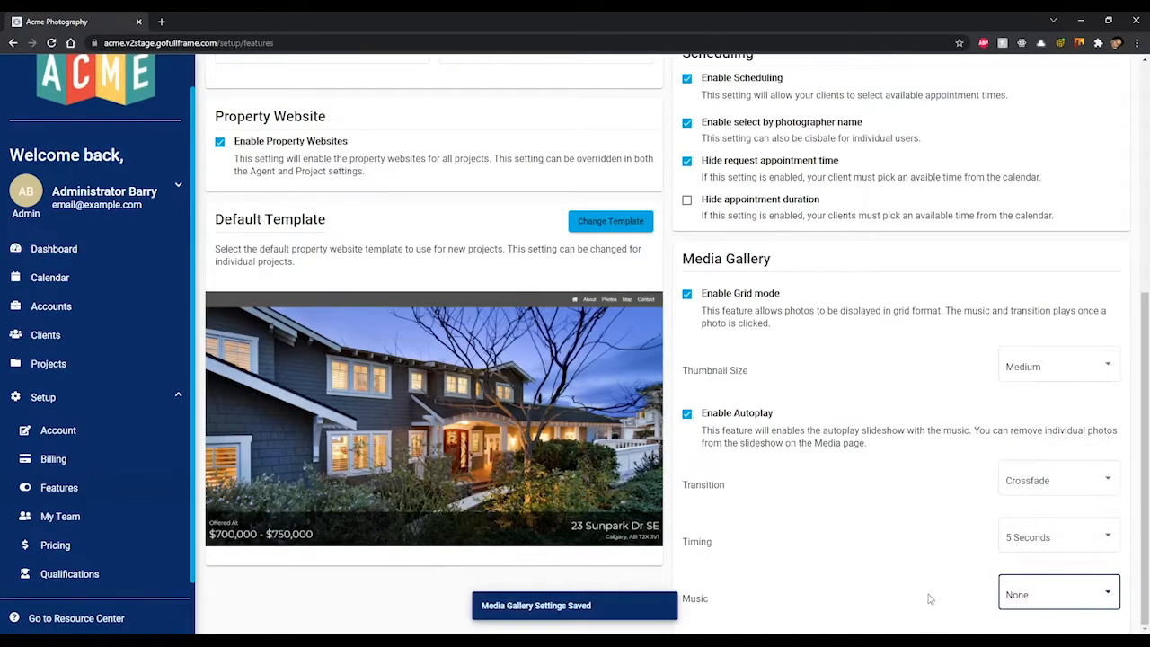